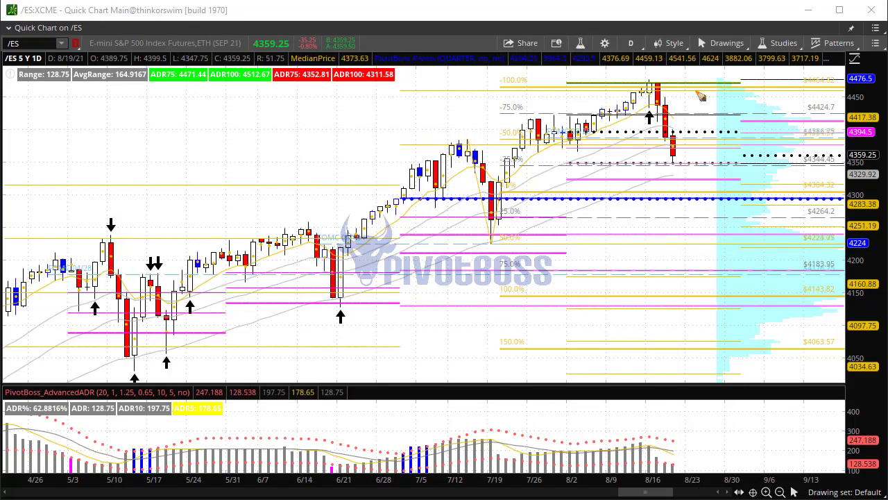
Mark the sharp pullbacks from May through August on the /ES daily chart with freehand strokes, and clear the markings
drag(670, 78, 708, 163)
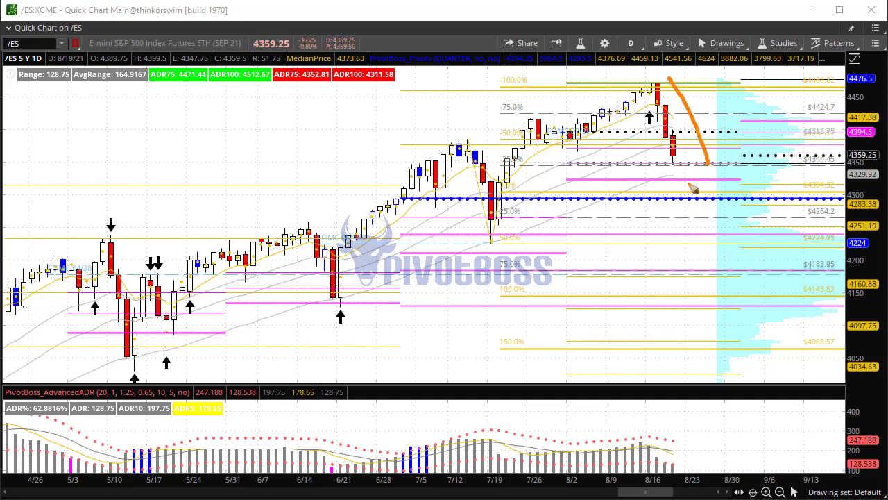
drag(455, 147, 475, 231)
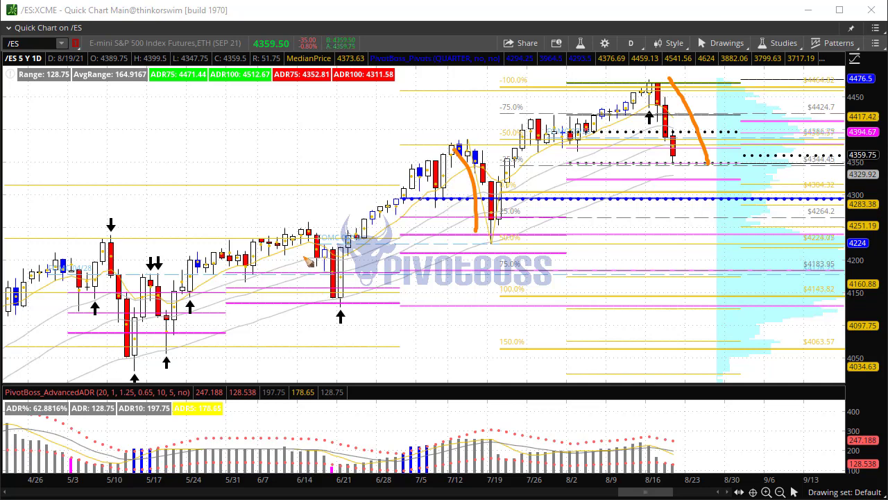
drag(297, 230, 323, 303)
drag(137, 275, 160, 354)
drag(104, 270, 109, 345)
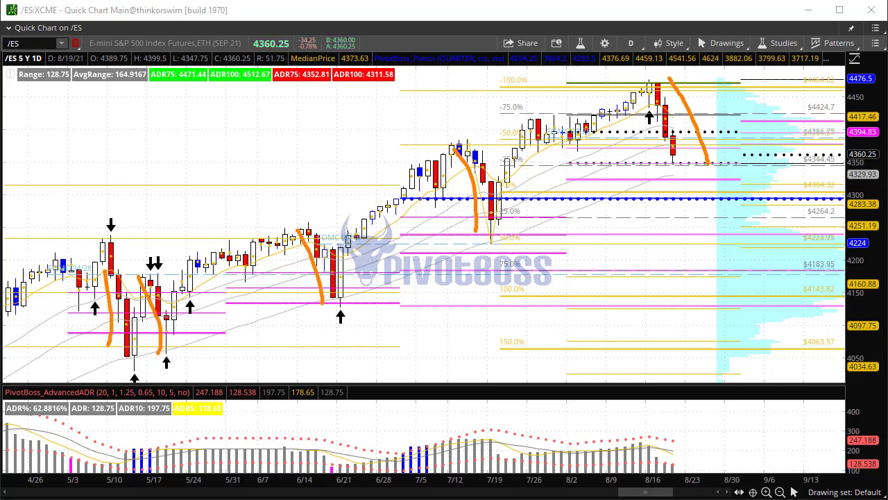
key(Escape)
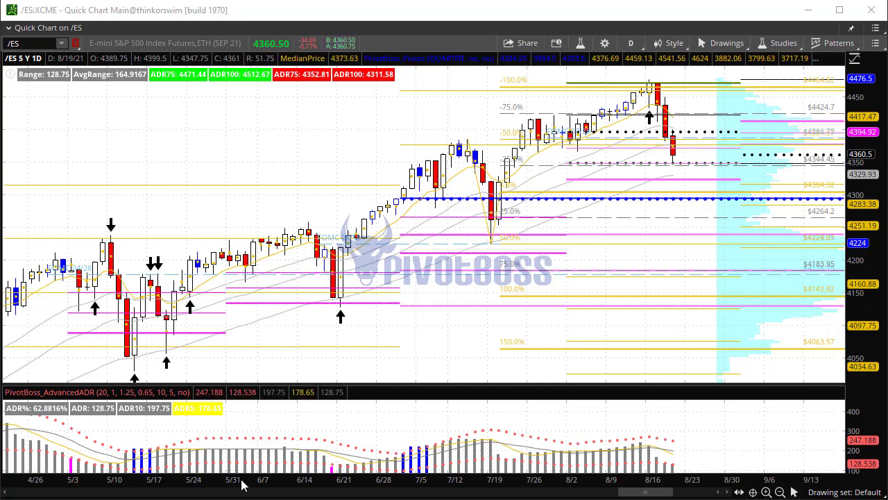
Show the /ES daily chart for 2021 and mark each pullback from late January through mid-August with a freehand stroke
click(591, 475)
scroll(598, 474, down, 5)
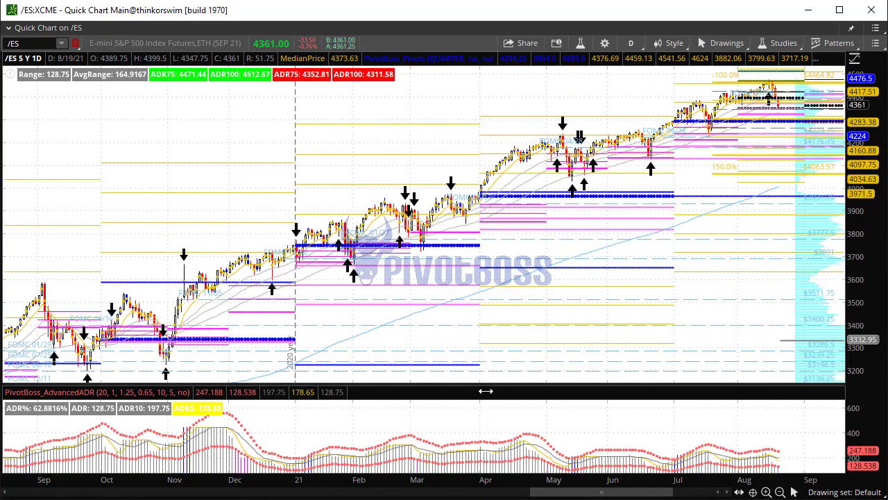
drag(297, 209, 810, 135)
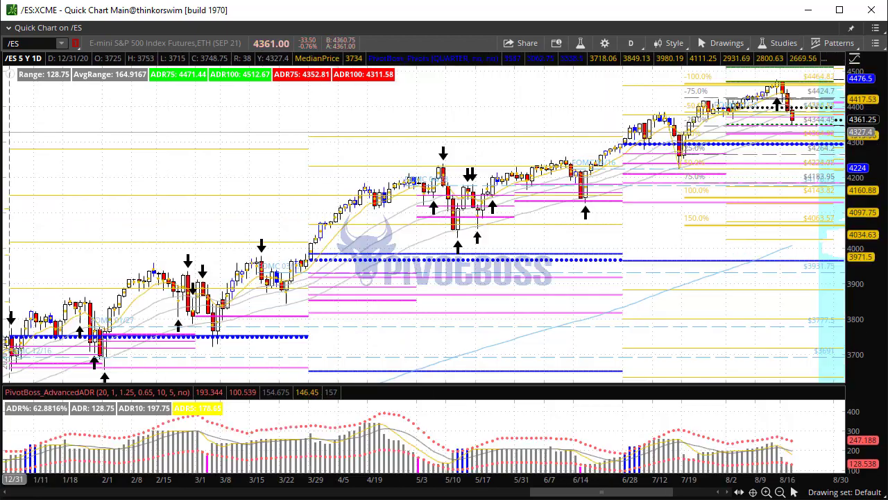
drag(187, 266, 203, 336)
drag(202, 278, 213, 334)
drag(252, 267, 280, 317)
drag(441, 168, 451, 251)
drag(463, 194, 477, 229)
drag(555, 162, 579, 220)
drag(657, 122, 680, 178)
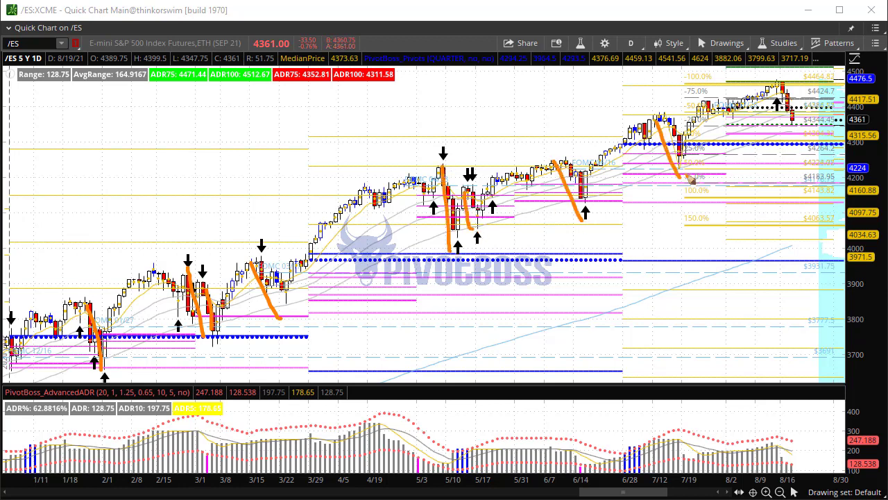
drag(770, 81, 784, 126)
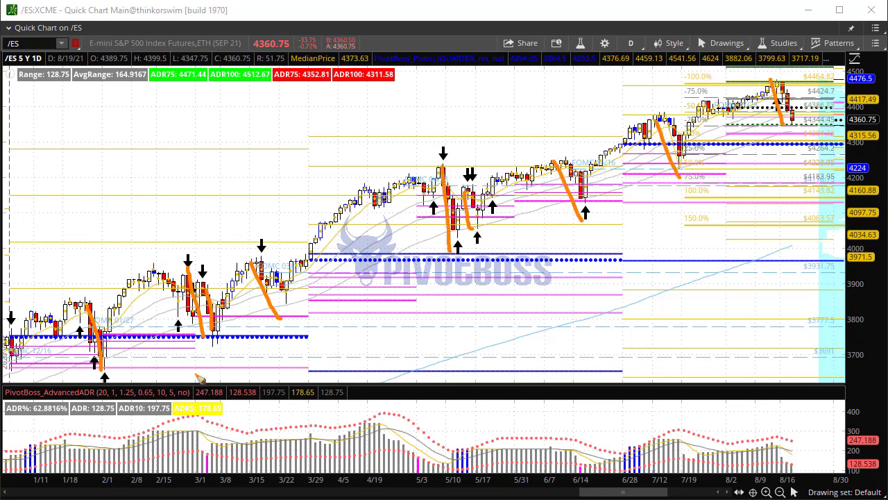
Sketch a rising trend curve beneath the 2021 candles and an upward arrow from the latest candle, and clear all markings
drag(150, 374, 379, 302)
drag(433, 294, 826, 139)
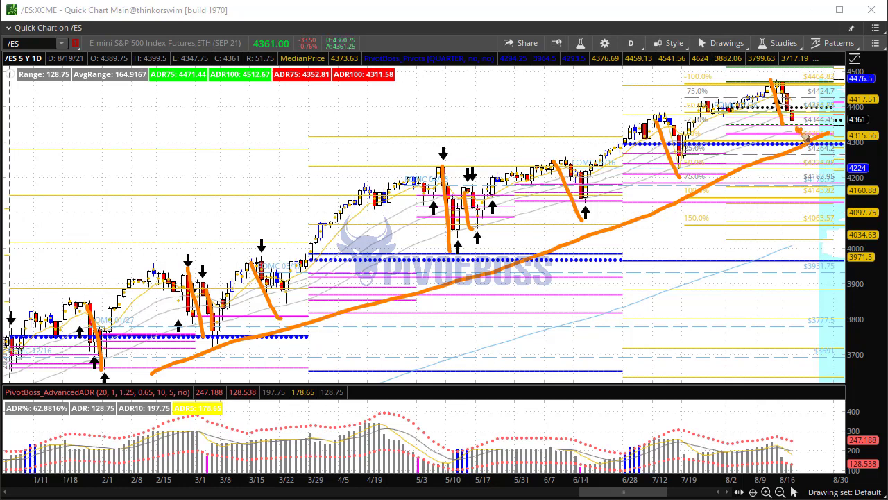
mouse_move(803, 137)
mouse_down()
mouse_move(861, 49)
mouse_move(873, 55)
mouse_up()
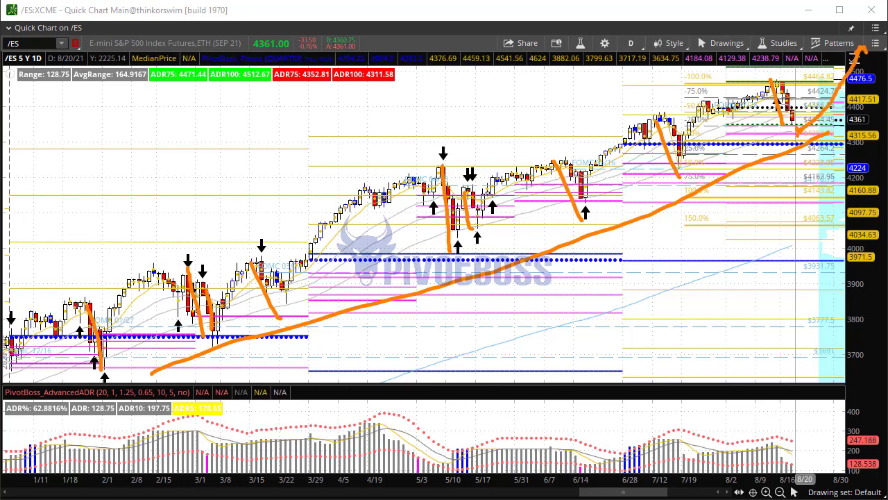
key(Escape)
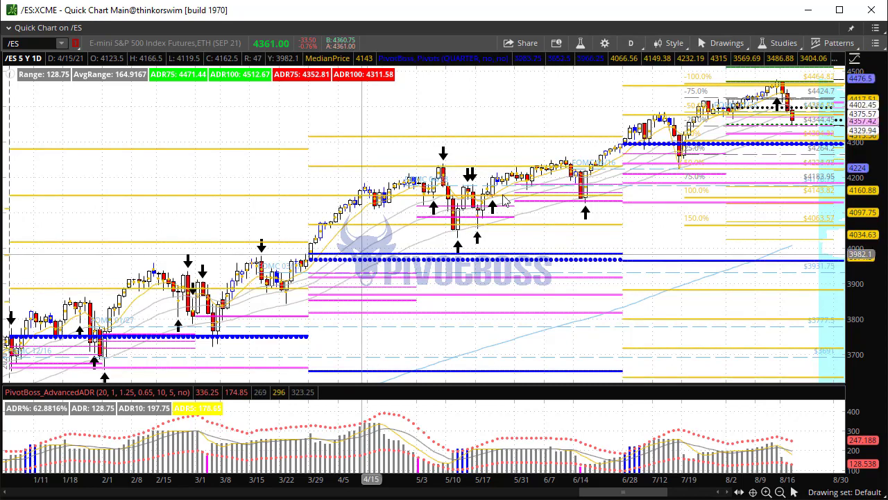
Sketch a two-leg rising arrow from just below the latest /ES candle to beyond the August high, and clear it
scroll(836, 133, up, 2)
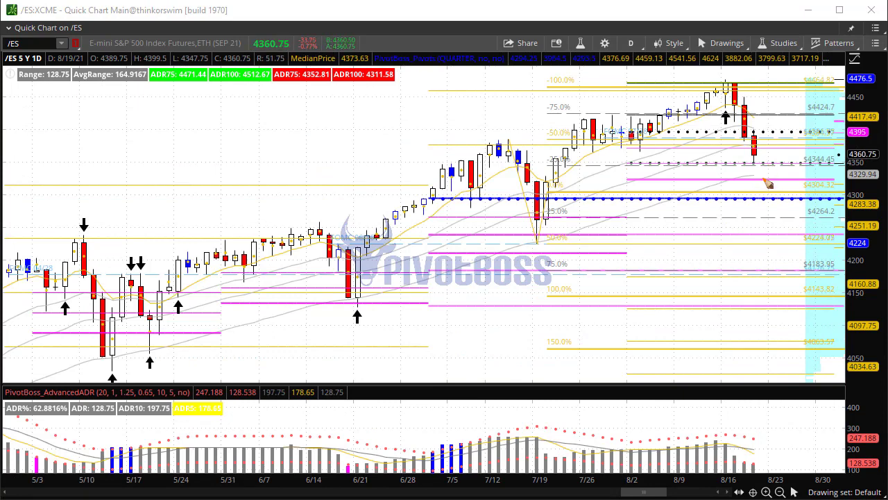
mouse_move(761, 179)
mouse_down()
mouse_move(811, 92)
mouse_move(821, 104)
mouse_move(819, 88)
mouse_move(848, 12)
mouse_up()
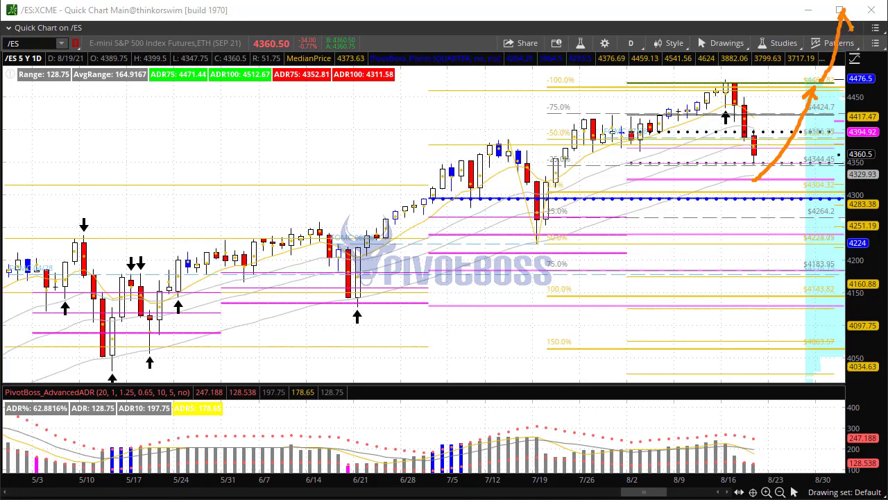
key(Escape)
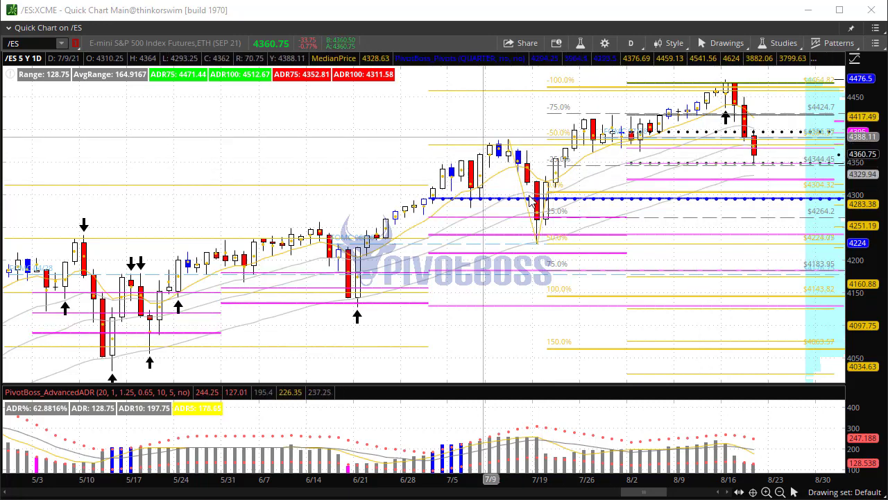
Reveal the higher /ES price levels and sketch arrows from the latest candle up to the -100.0% line and on to the -150.0% line
drag(865, 140, 867, 183)
scroll(868, 183, up, 3)
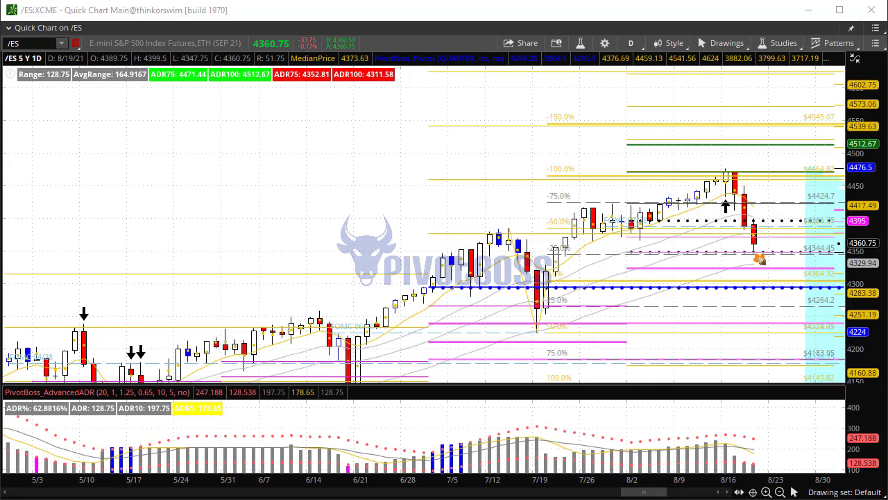
drag(761, 261, 803, 185)
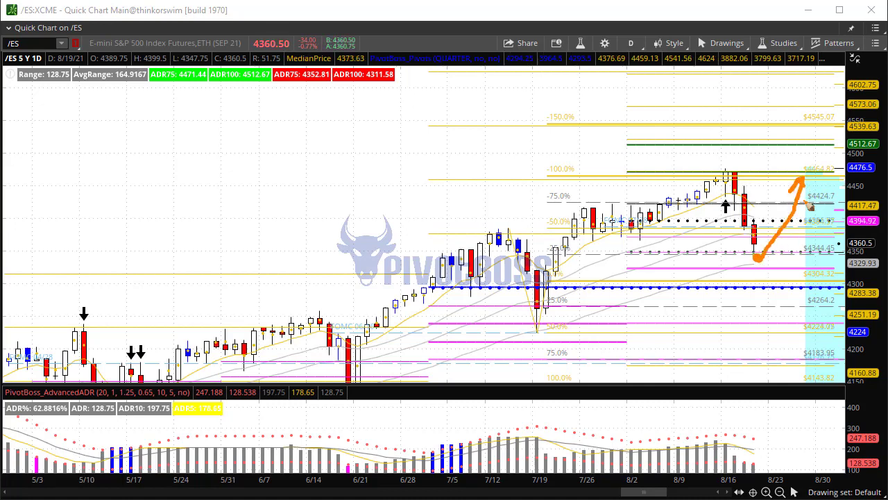
mouse_move(810, 178)
mouse_down()
mouse_move(827, 131)
mouse_move(821, 141)
mouse_up()
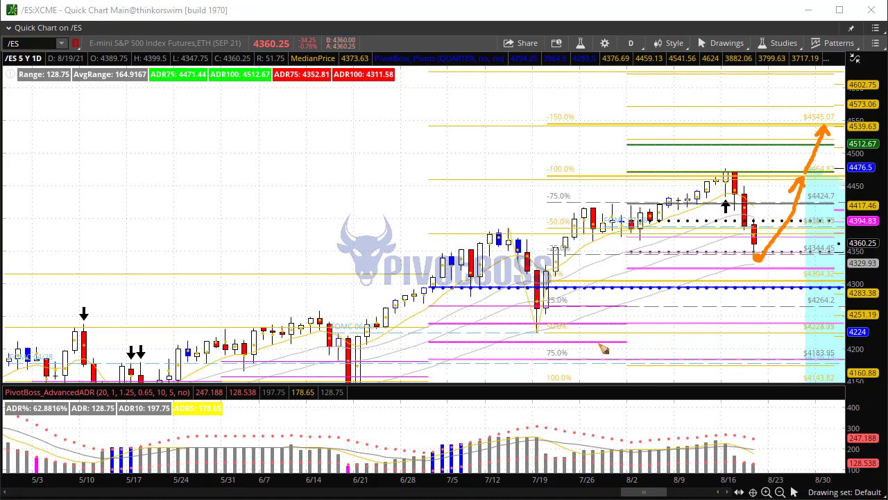
Outline the June and July dips with their recoveries and follow-through rallies on the /ES chart, and clear all markings
mouse_move(499, 238)
mouse_down()
mouse_move(538, 325)
mouse_move(659, 232)
mouse_up()
drag(548, 221, 660, 220)
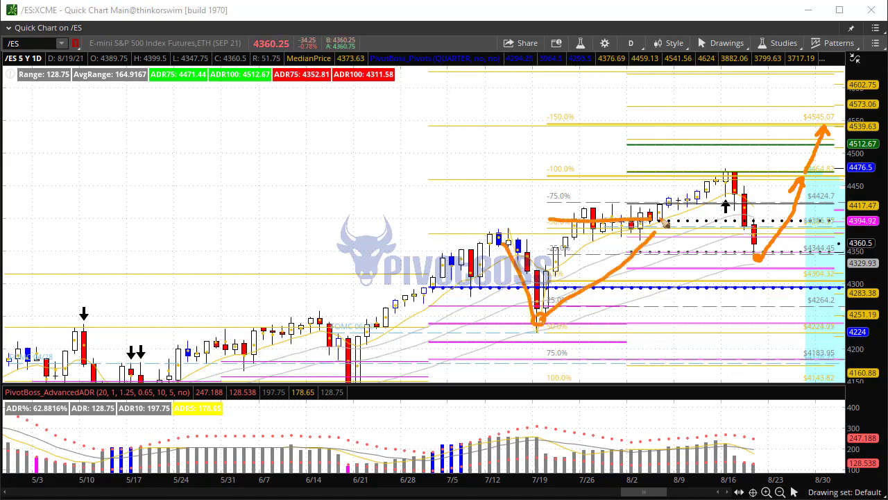
mouse_move(497, 233)
mouse_down()
mouse_move(641, 235)
mouse_move(720, 179)
mouse_up()
mouse_move(312, 321)
mouse_down()
mouse_move(357, 405)
mouse_move(401, 346)
mouse_move(399, 324)
mouse_move(386, 313)
mouse_move(451, 262)
mouse_up()
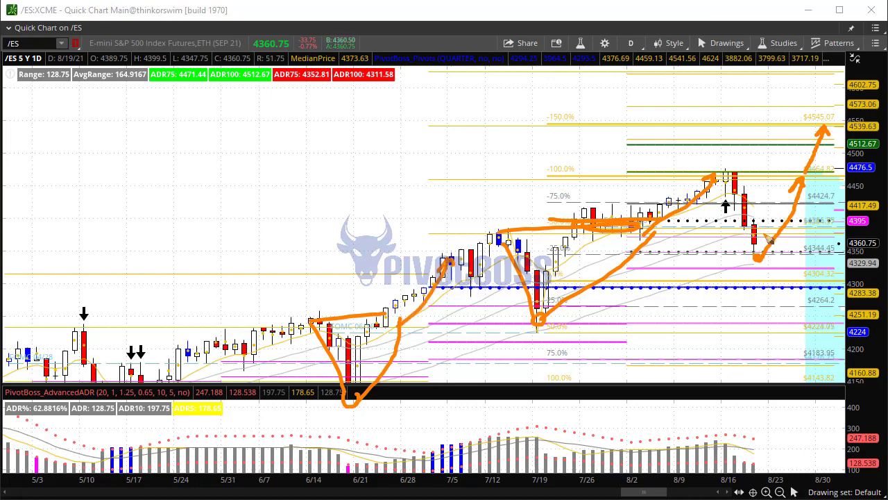
key(Escape)
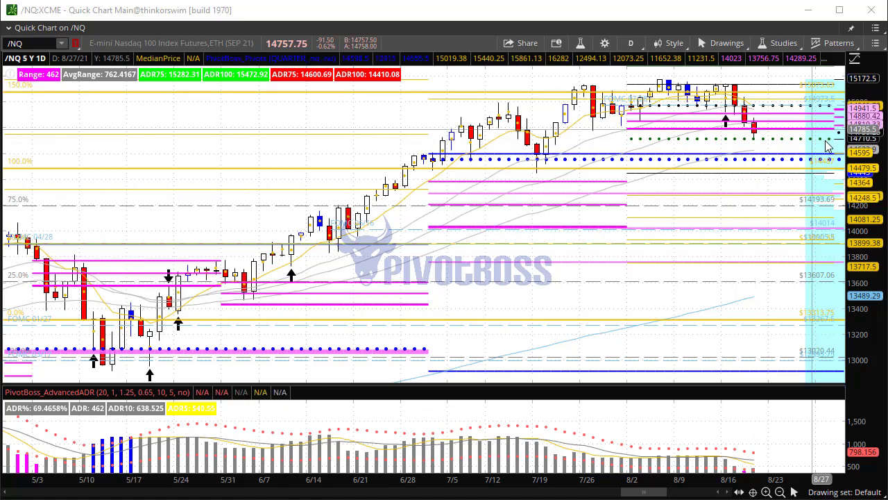
Box the late-July to mid-August range on the /NQ daily chart, trace the breakdown to the green dotted line, and clear the markings
drag(384, 159, 845, 159)
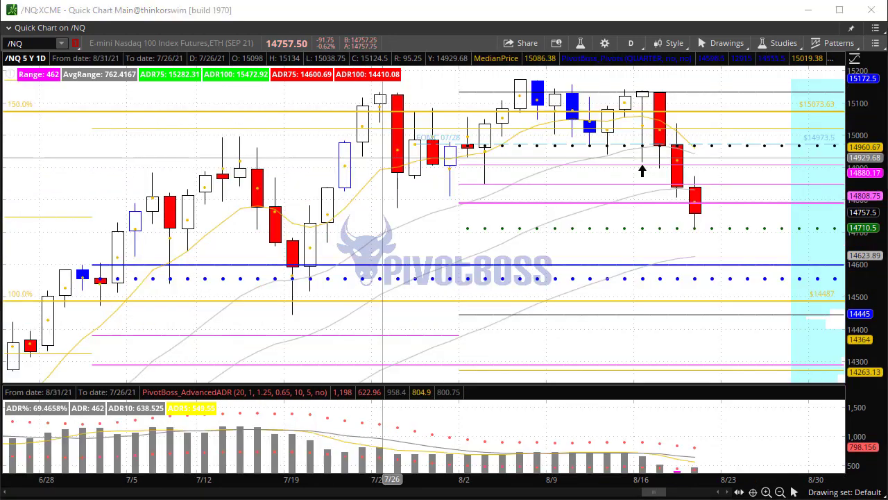
mouse_move(641, 129)
mouse_down()
mouse_move(589, 127)
mouse_move(635, 139)
mouse_move(646, 124)
mouse_move(652, 132)
mouse_up()
mouse_move(654, 86)
mouse_down()
mouse_move(343, 89)
mouse_move(450, 184)
mouse_up()
drag(528, 184, 668, 174)
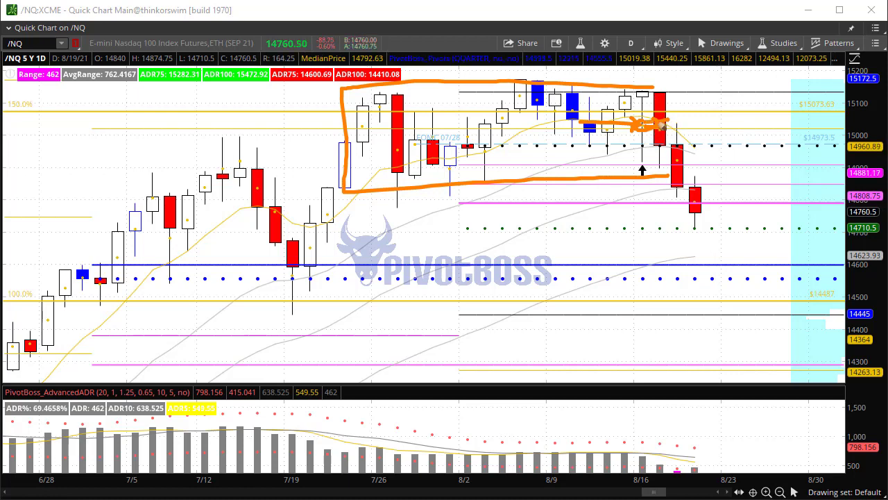
mouse_move(666, 143)
mouse_down()
mouse_move(687, 233)
mouse_move(695, 229)
mouse_up()
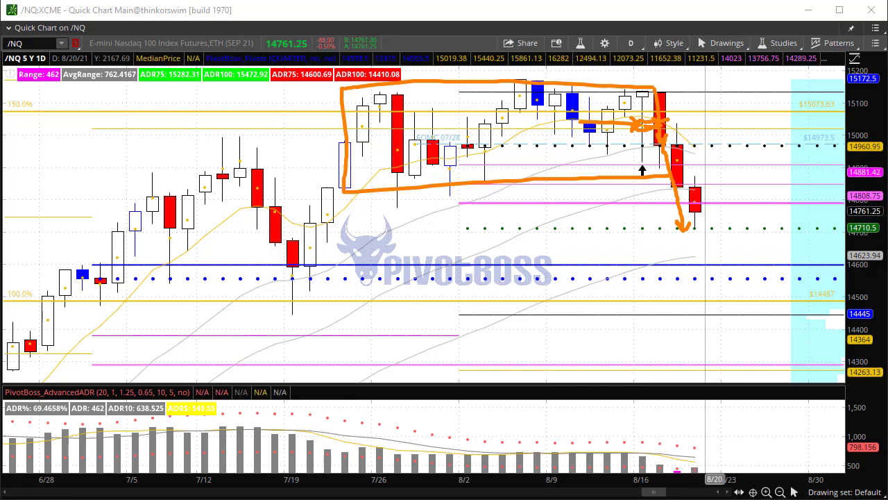
key(Escape)
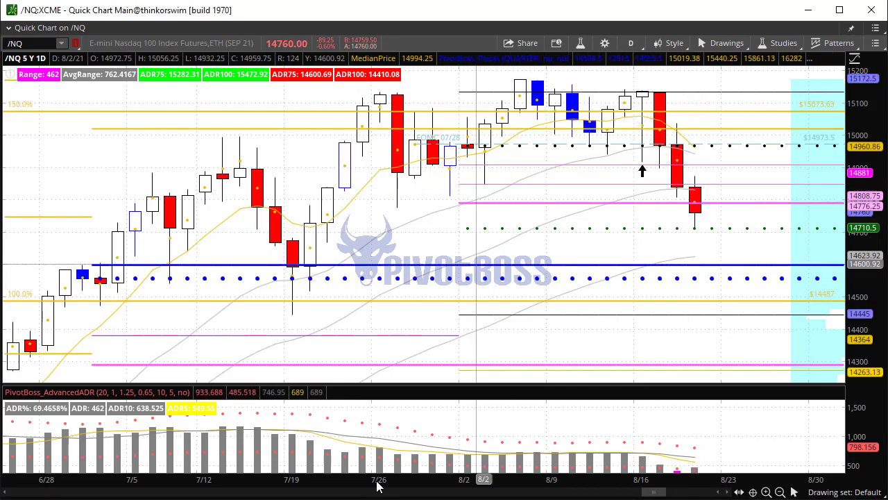
Underline the recent /NQ range, sketch a drop below 14445 with a rebound toward the August highs, and clear the markings
scroll(546, 189, down, 4)
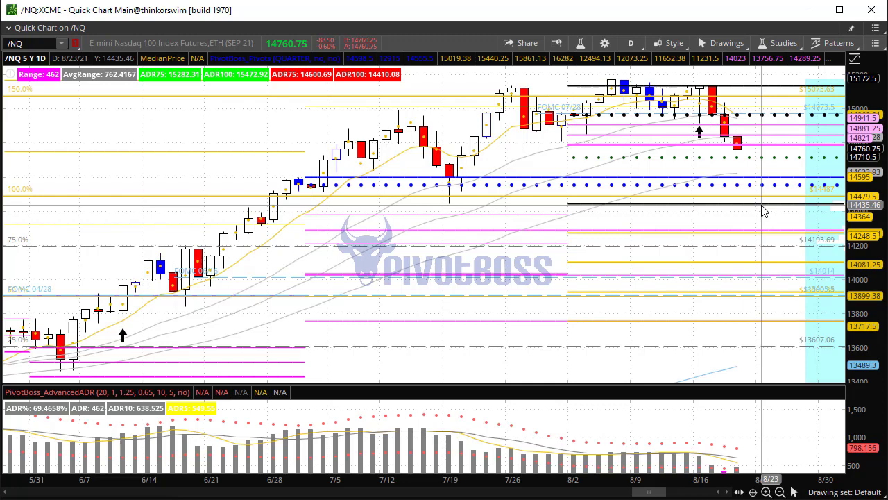
drag(298, 477, 565, 474)
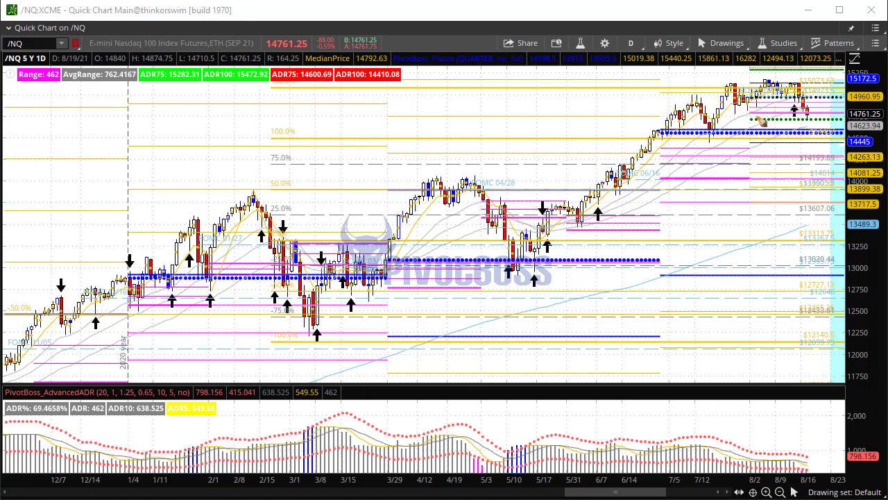
mouse_move(734, 112)
mouse_down()
mouse_move(806, 115)
mouse_move(813, 142)
mouse_move(824, 147)
mouse_up()
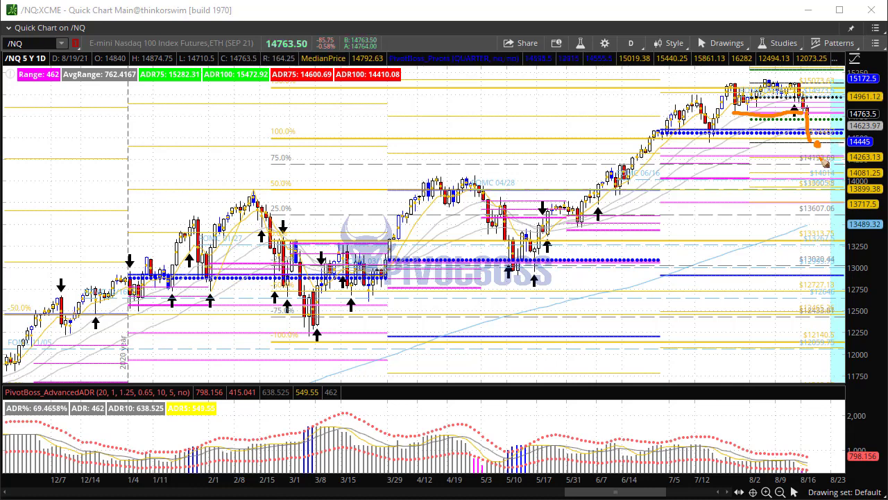
mouse_move(821, 144)
mouse_down()
mouse_move(827, 171)
mouse_move(854, 149)
mouse_move(875, 93)
mouse_up()
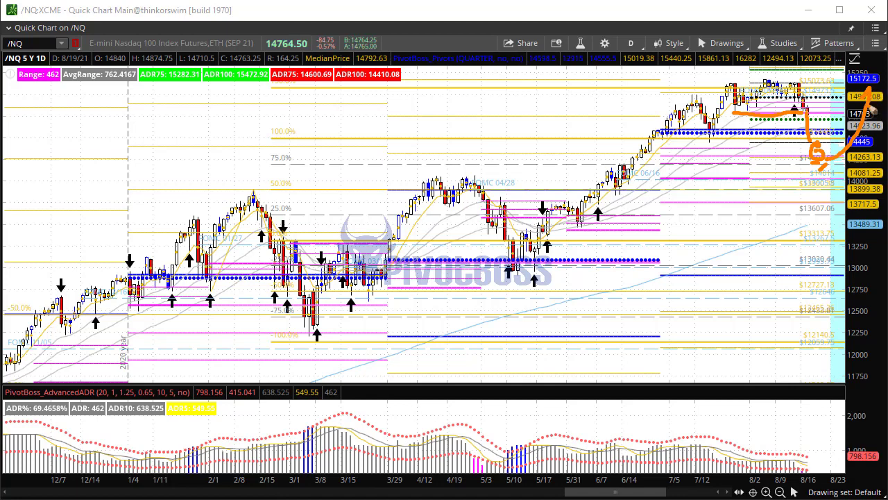
key(Escape)
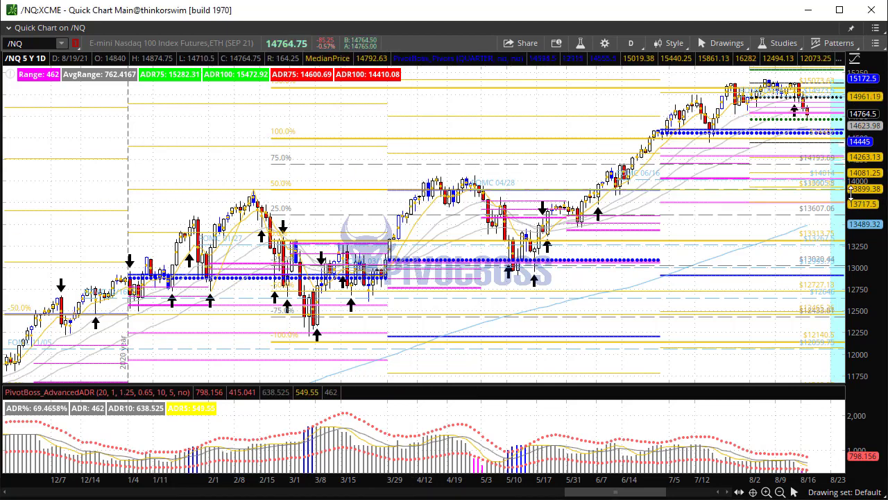
View the /NQ price levels above the August high and restore the automatic price scaling
drag(855, 134, 851, 233)
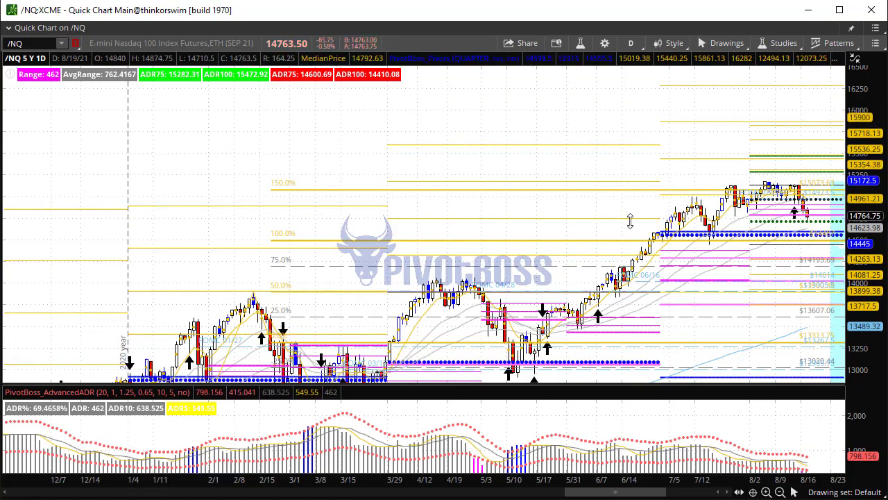
click(854, 58)
click(752, 79)
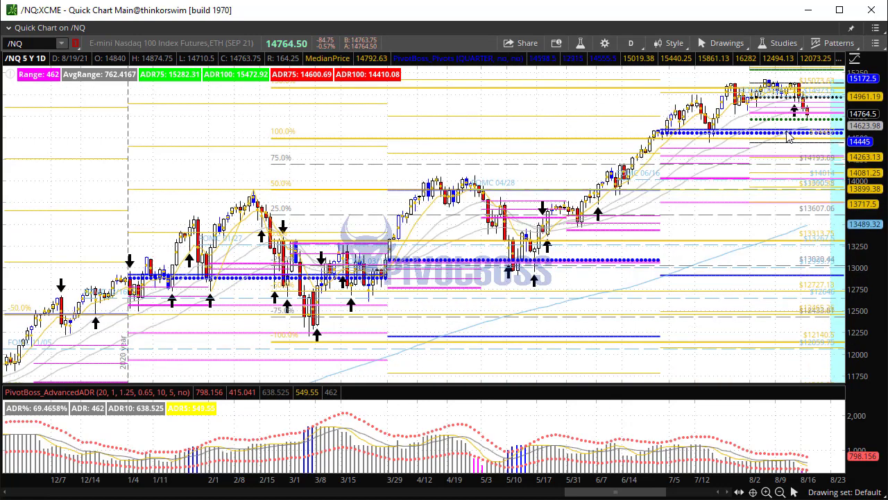
Sketch a rising arrow on the /NQ chart from about 14600 beneath the latest candle to the black dotted line, and clear it
drag(640, 115, 845, 128)
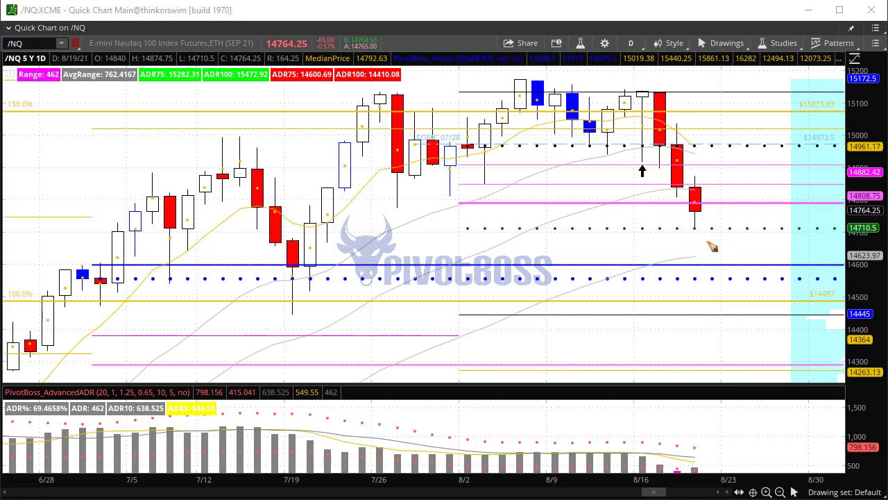
mouse_move(701, 263)
mouse_down()
mouse_move(737, 155)
mouse_move(746, 165)
mouse_up()
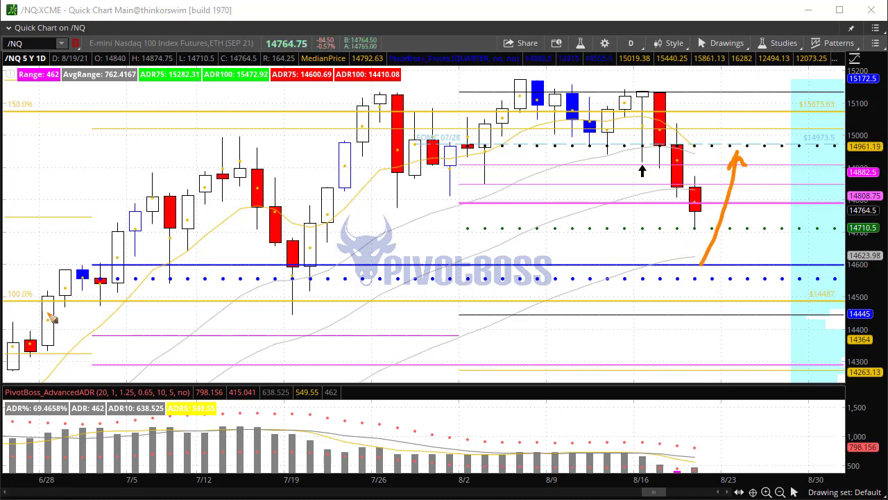
key(Escape)
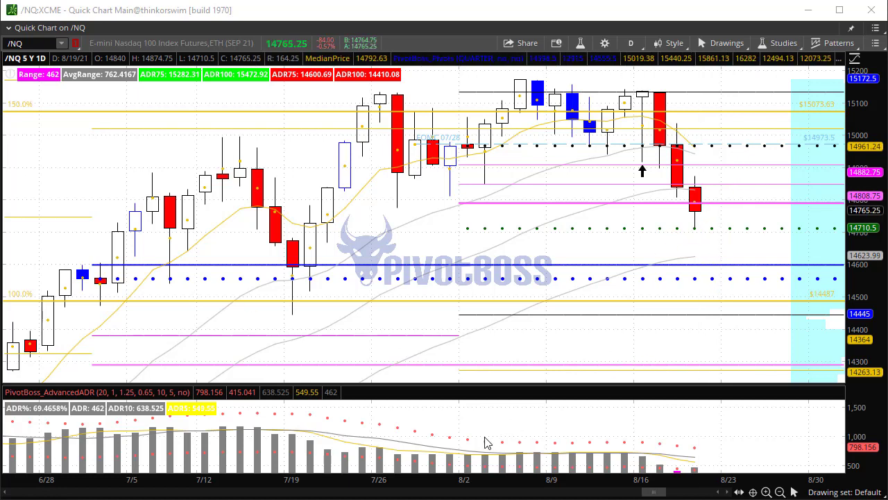
scroll(784, 333, down, 3)
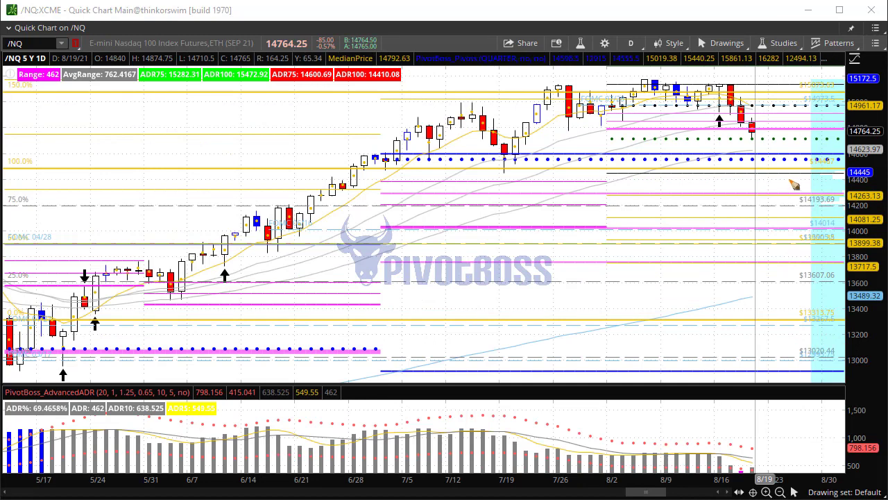
Sketch downside marks on the /NQ chart from just above 14445 toward 14200, and clear them
mouse_move(764, 169)
mouse_down()
mouse_move(775, 176)
mouse_move(768, 179)
mouse_move(778, 206)
mouse_move(784, 189)
mouse_up()
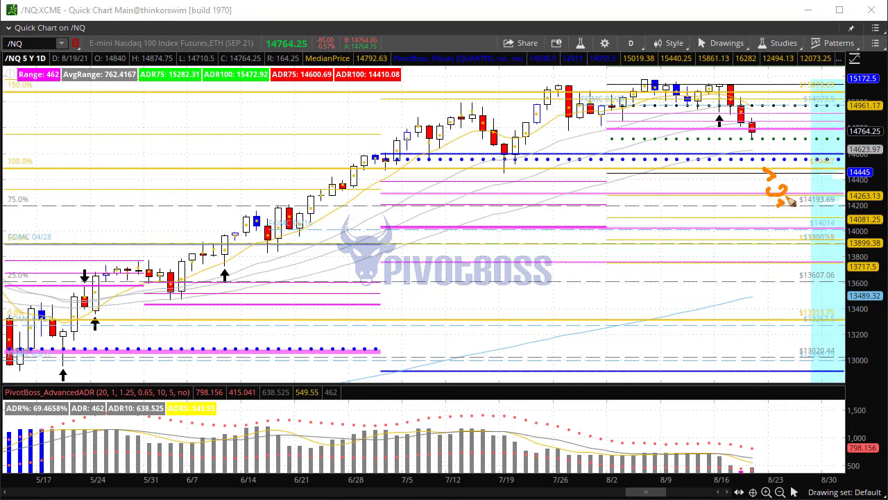
key(Escape)
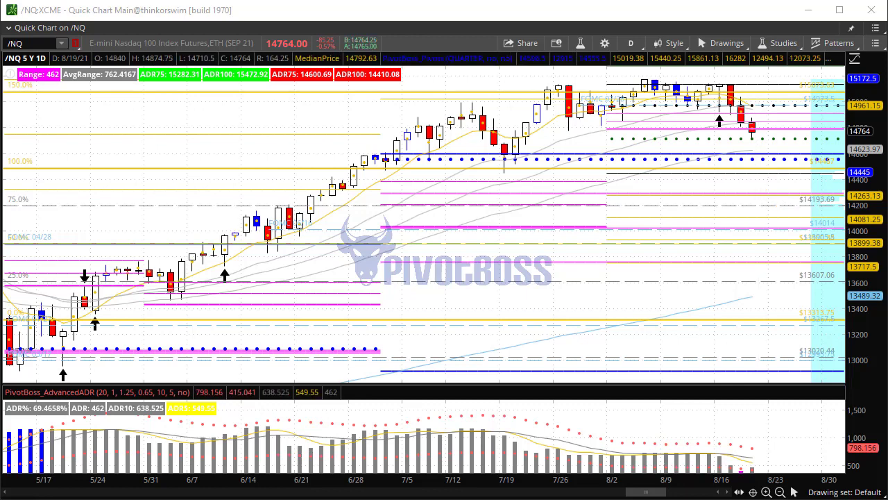
Switch the daily chart to the /CL crude oil futures symbol
text(/CL)
key(Return)
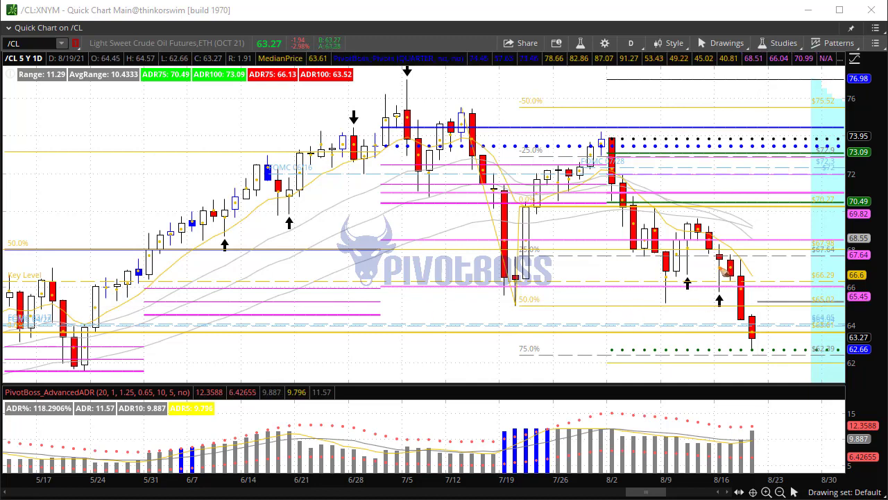
Mark the July and August lows on the /CL chart, sketch a falling arc from the late-June highs to mid-August, and clear the markings
drag(678, 269, 741, 272)
drag(668, 300, 722, 304)
drag(520, 304, 511, 309)
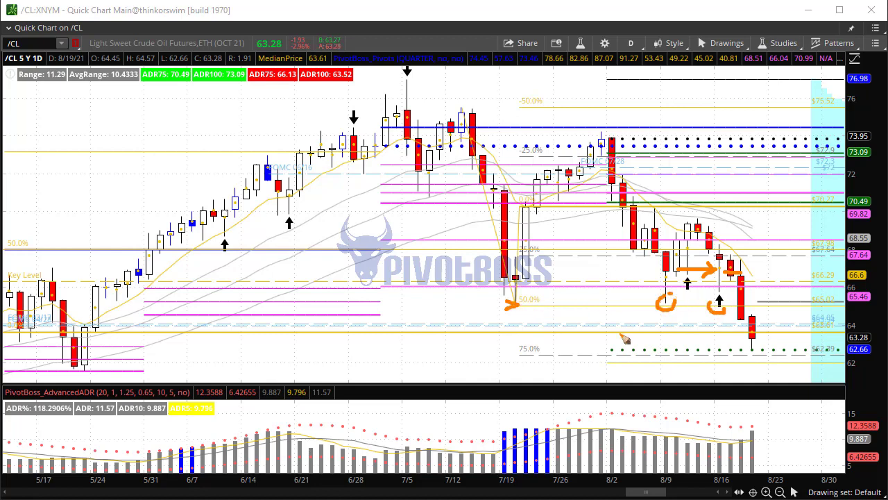
mouse_move(347, 112)
mouse_down()
mouse_move(694, 156)
mouse_move(762, 259)
mouse_up()
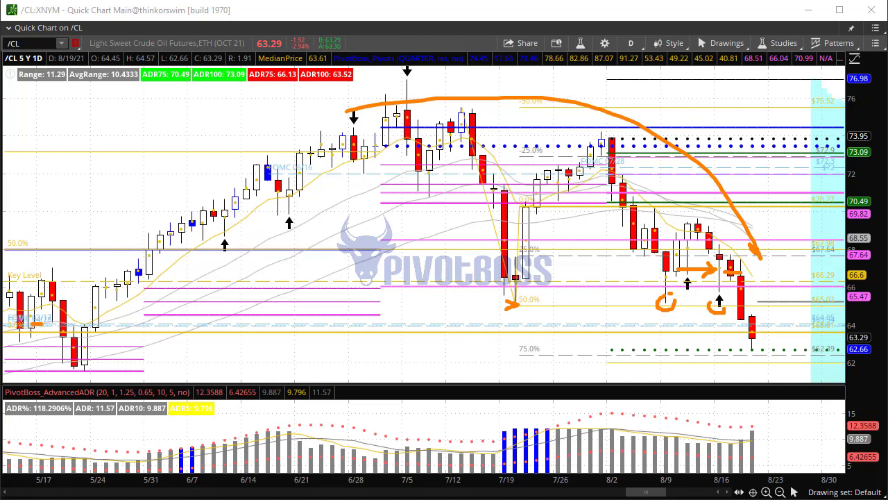
key(Escape)
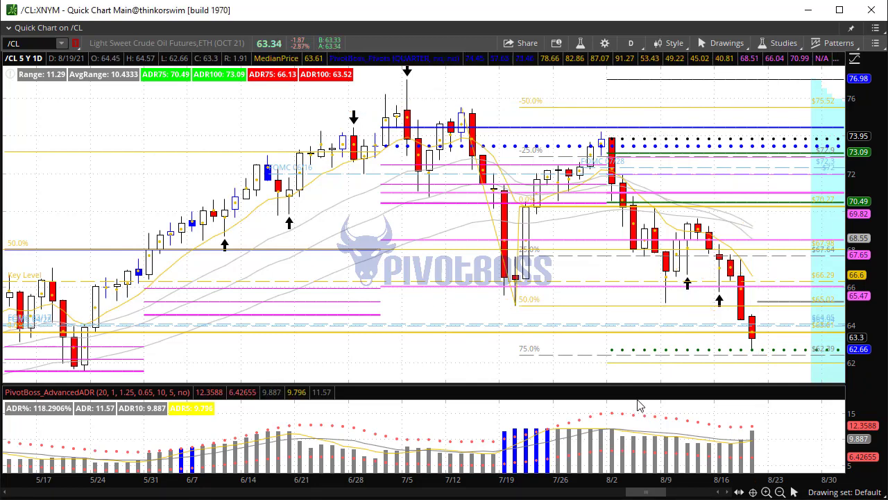
Sketch a horizontal arrow across the /CL highs from late June to mid-July, near the 76 level
double_click(748, 474)
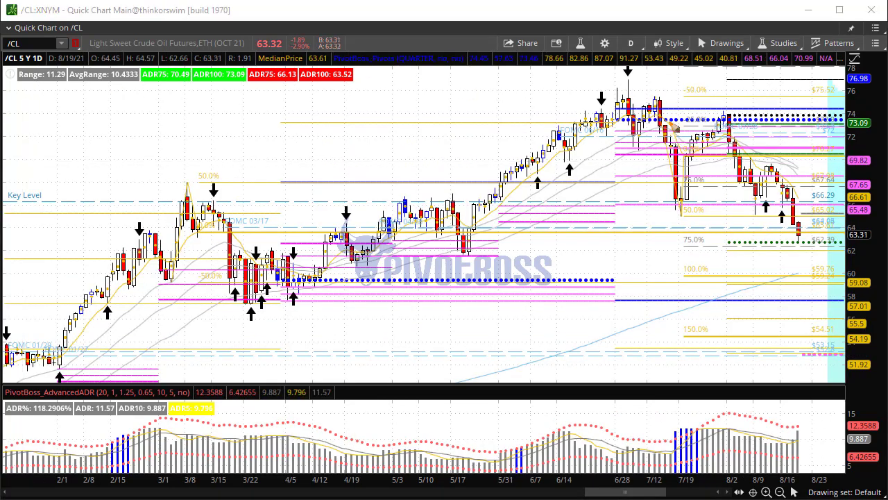
drag(597, 96, 686, 89)
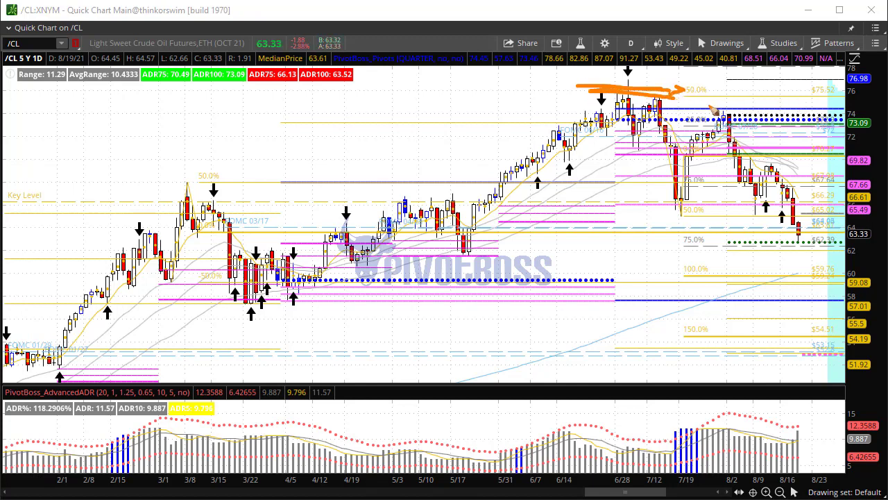